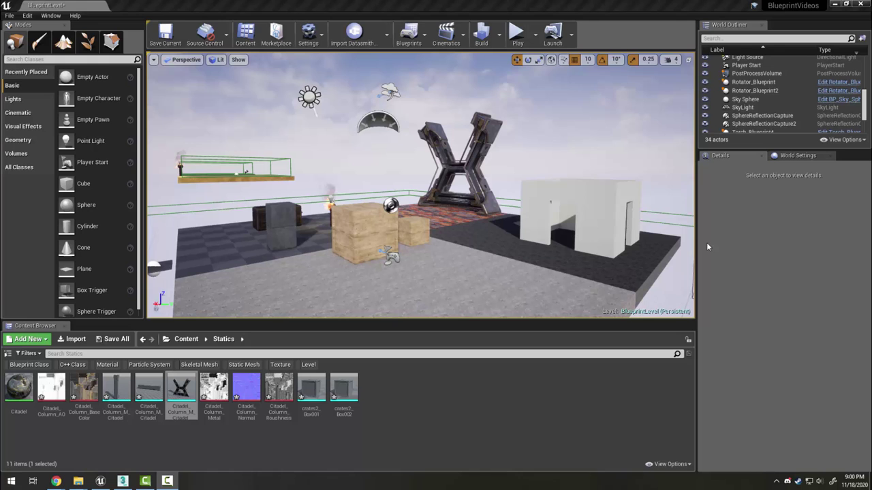
Step: Frame the level, save ScreenShot00000.png with F9, and open its Saved/Screenshots/Windows folder
{"action": "left_click_drag", "start_coordinate": [479, 250], "coordinate": [476, 269]}
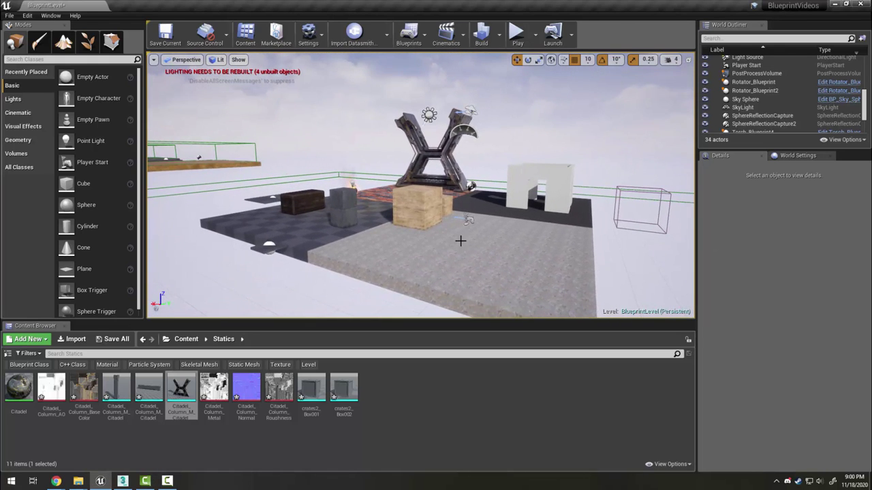
{"action": "left_click_drag", "start_coordinate": [462, 240], "coordinate": [451, 240]}
{"action": "key", "text": "F9"}
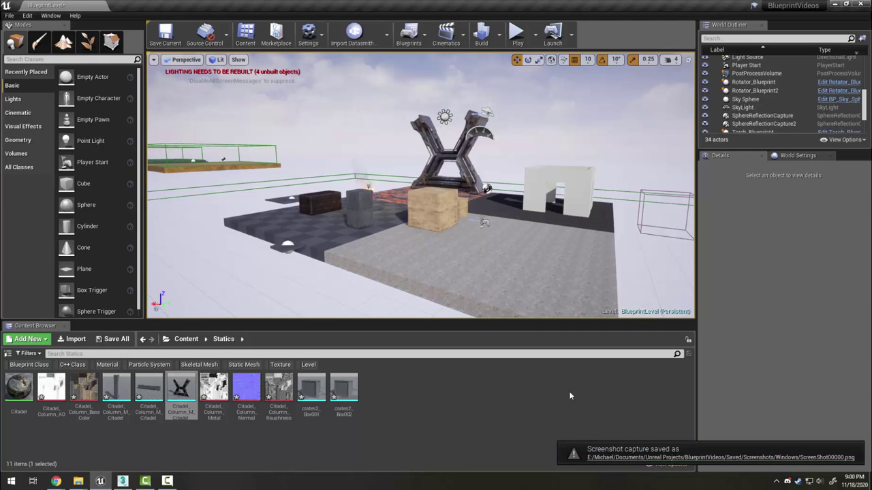
{"action": "left_click", "coordinate": [792, 457]}
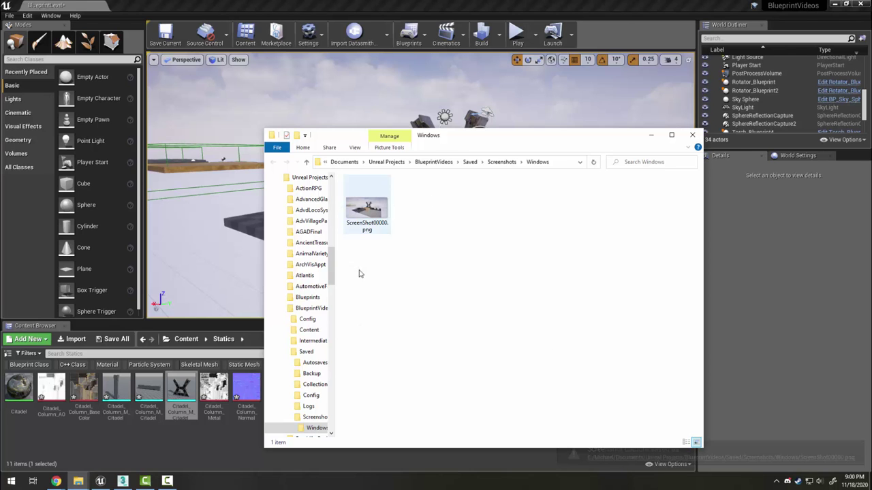
Step: View ScreenShot00000.png in Windows Photo Viewer, then close it
{"action": "double_click", "coordinate": [361, 213]}
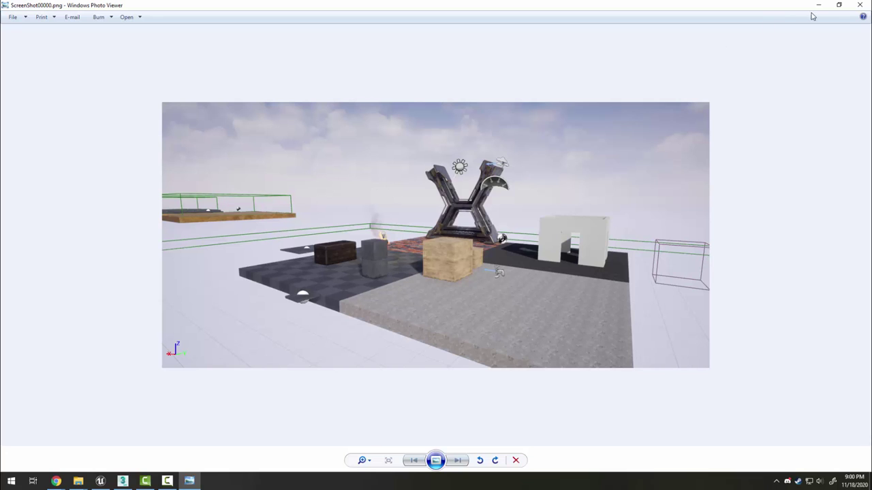
{"action": "left_click", "coordinate": [860, 5]}
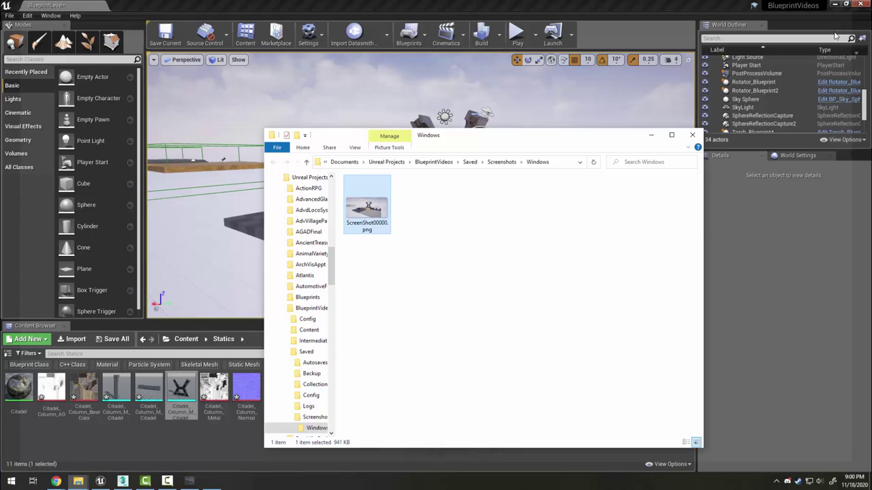
Step: Start Simulate mode, pull the camera back over the level, and save ScreenShot00001.png
{"action": "left_click", "coordinate": [598, 28]}
{"action": "left_click", "coordinate": [535, 34]}
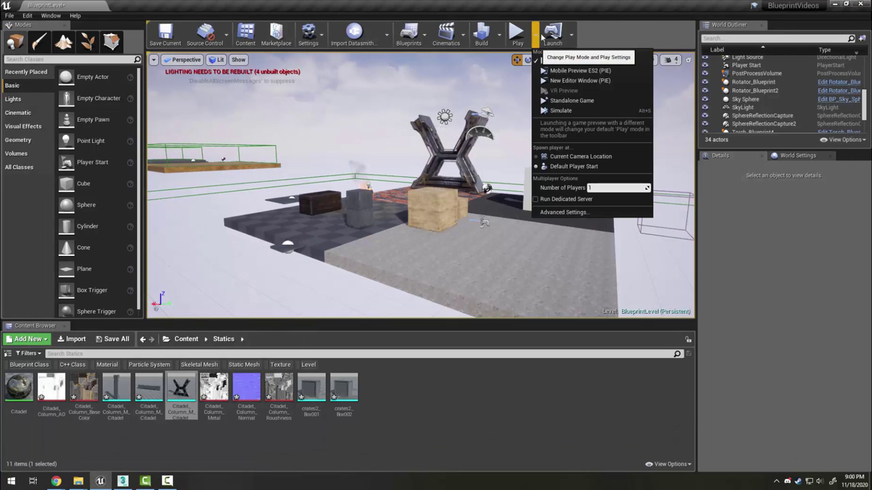
{"action": "left_click", "coordinate": [570, 111]}
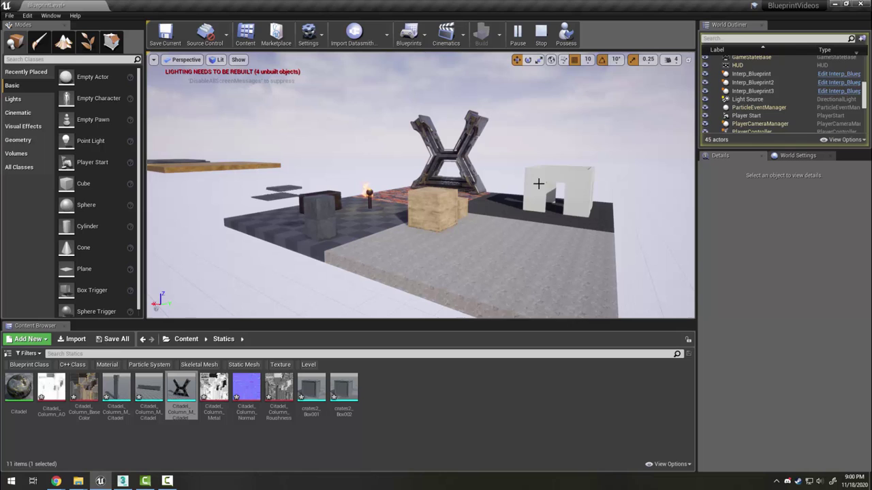
{"action": "left_click_drag", "start_coordinate": [391, 297], "coordinate": [327, 315]}
{"action": "mouse_move", "coordinate": [486, 266]}
{"action": "left_mouse_down"}
{"action": "mouse_move", "coordinate": [487, 300]}
{"action": "mouse_move", "coordinate": [486, 266]}
{"action": "left_mouse_up"}
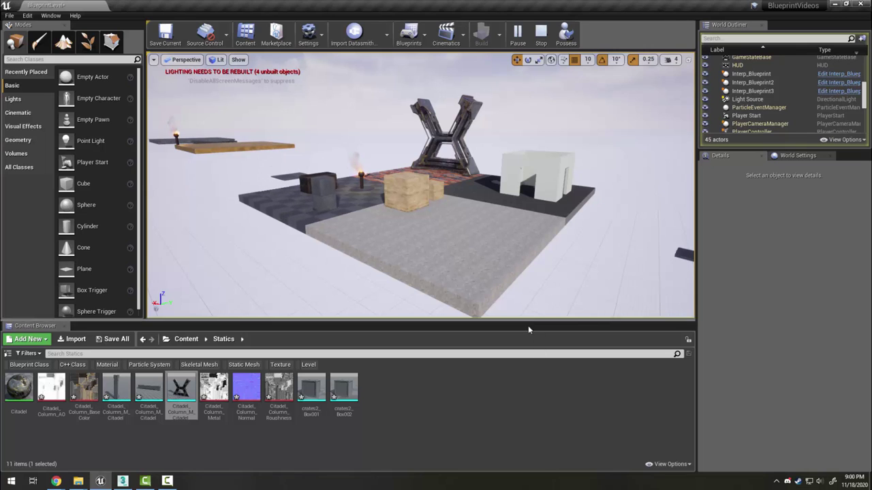
{"action": "key", "text": "F9"}
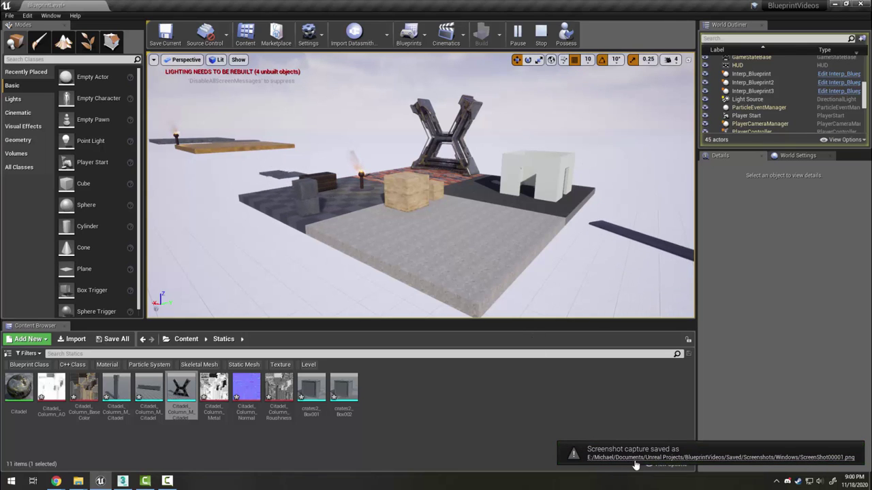
Step: View ScreenShot00001.png from the screenshots folder, close it, and minimize Explorer
{"action": "left_click", "coordinate": [652, 458]}
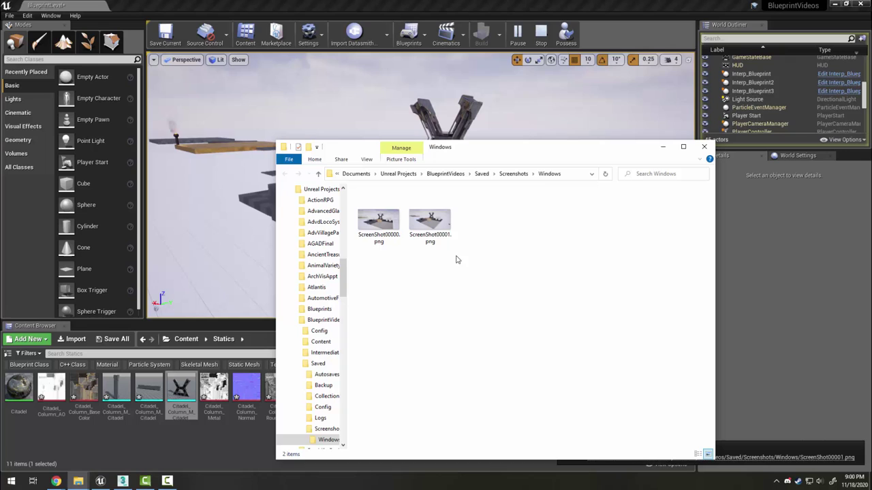
{"action": "double_click", "coordinate": [430, 224]}
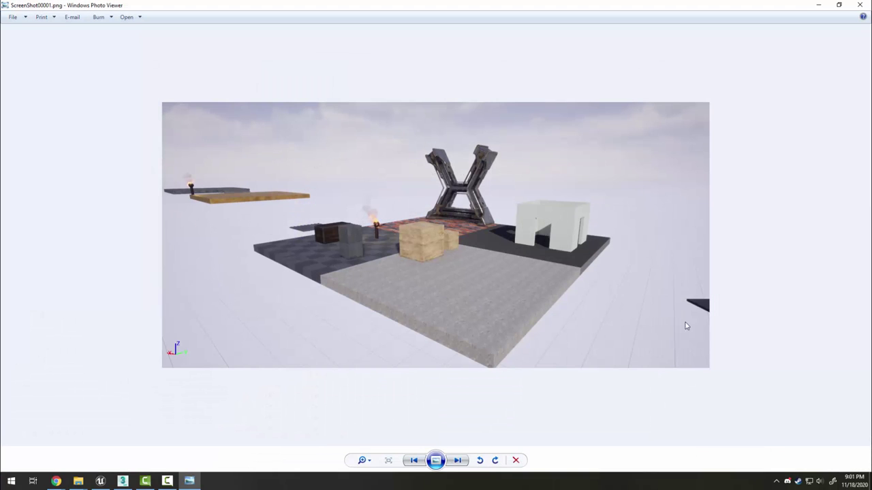
{"action": "left_click", "coordinate": [860, 5]}
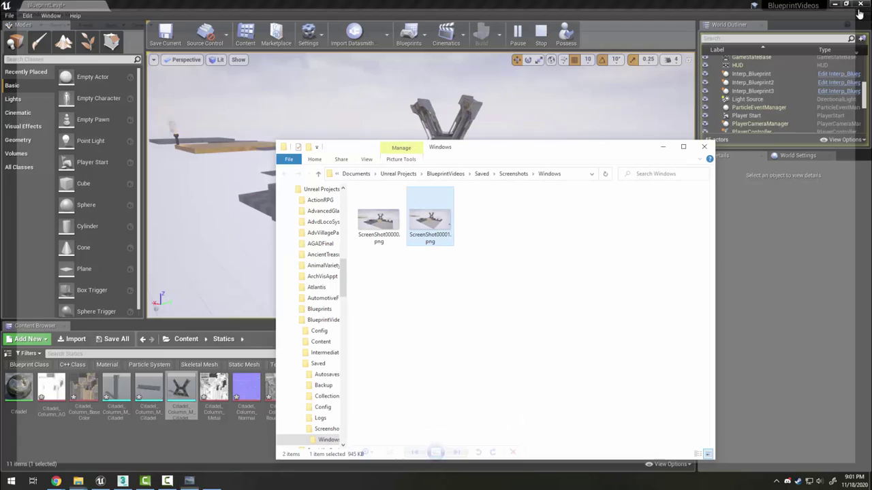
{"action": "left_click", "coordinate": [662, 148]}
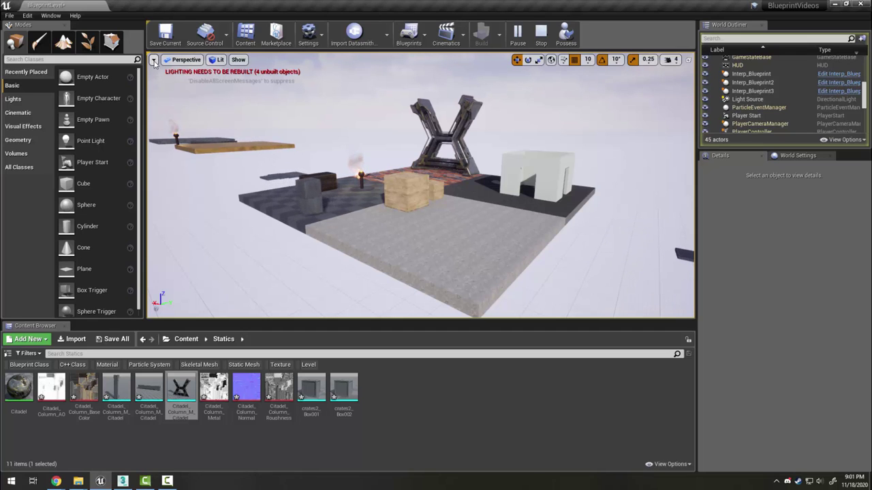
Step: Open High Resolution Screenshot from the viewport options menu
{"action": "left_click", "coordinate": [153, 60]}
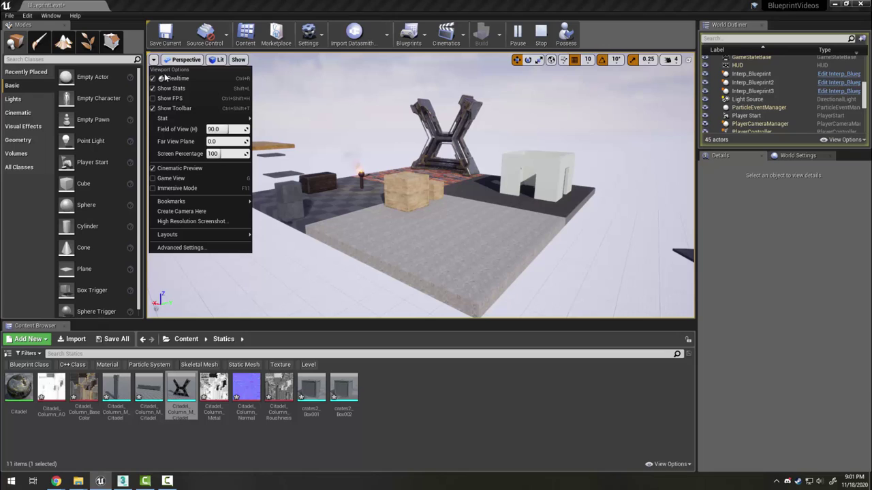
{"action": "left_click", "coordinate": [169, 222]}
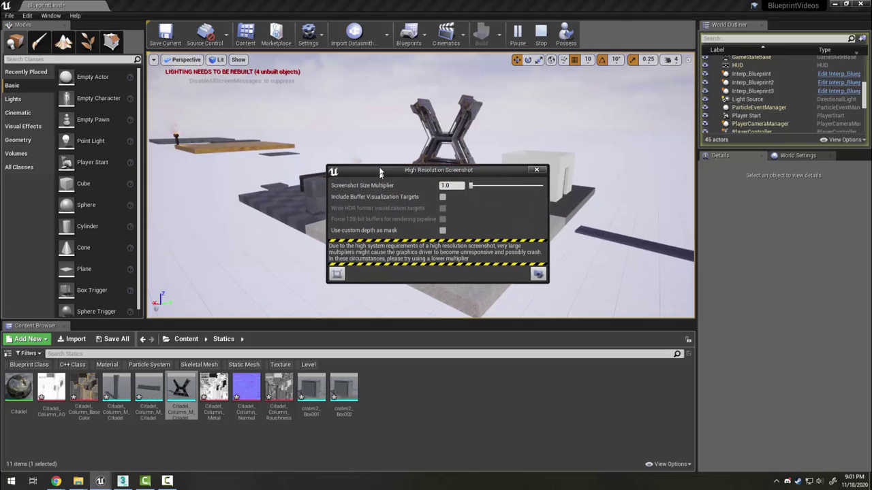
Step: Capture HighresScreenshot00000.png at a 3.0 size multiplier and open its Screenshots/Windows folder
{"action": "left_click_drag", "start_coordinate": [379, 172], "coordinate": [351, 162]}
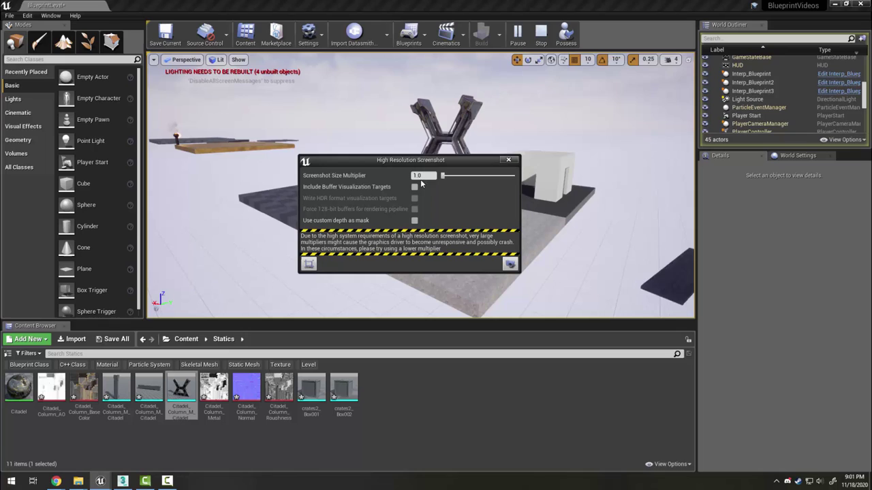
{"action": "left_click", "coordinate": [424, 175]}
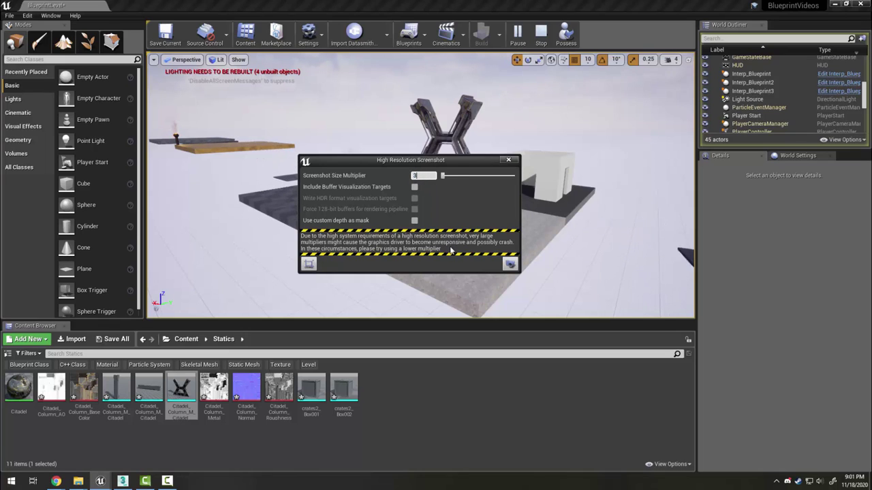
{"action": "key", "text": "Return"}
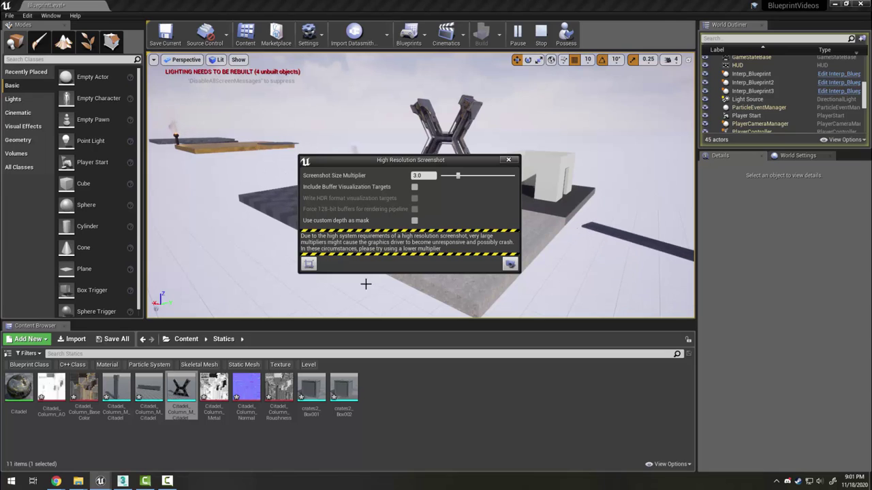
{"action": "left_click", "coordinate": [510, 264]}
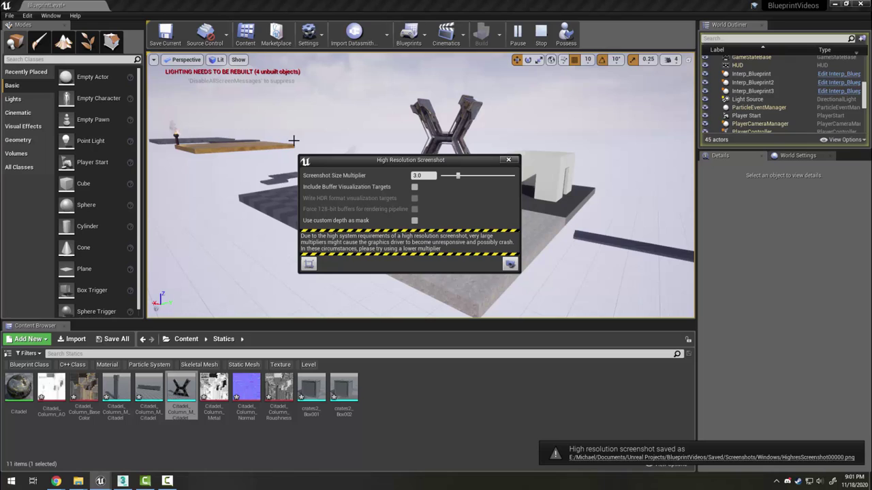
{"action": "left_click", "coordinate": [615, 457]}
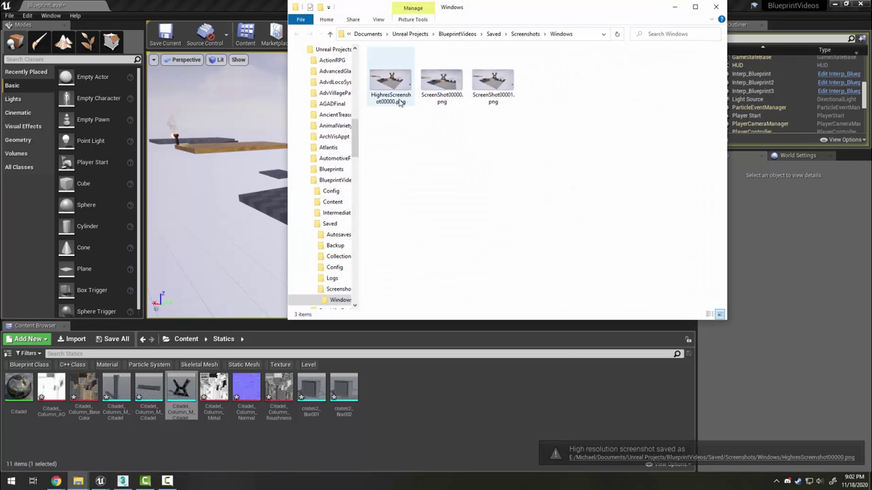
{"action": "double_click", "coordinate": [391, 101]}
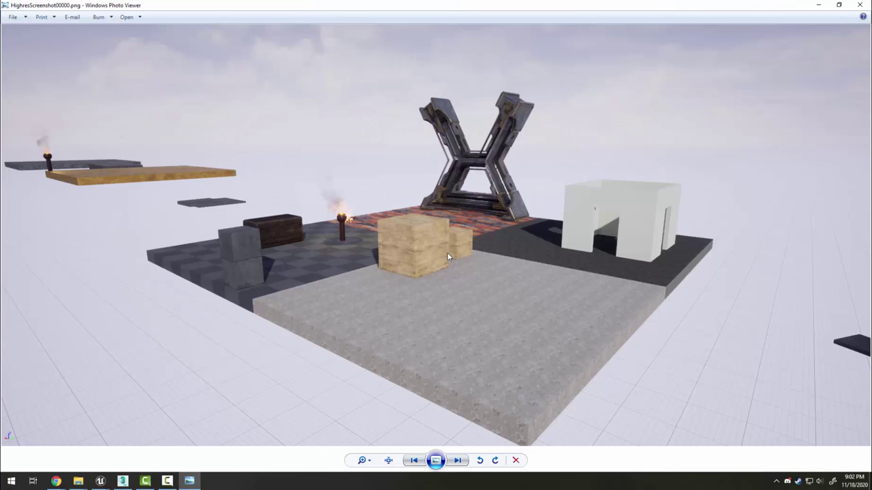
{"action": "key", "text": "Right"}
{"action": "key", "text": "Left"}
{"action": "left_click", "coordinate": [393, 465]}
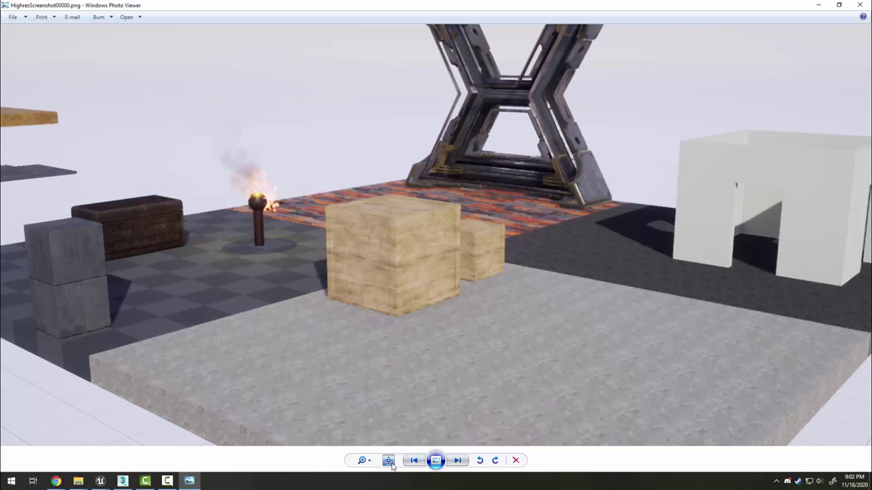
{"action": "left_click_drag", "start_coordinate": [452, 182], "coordinate": [263, 201]}
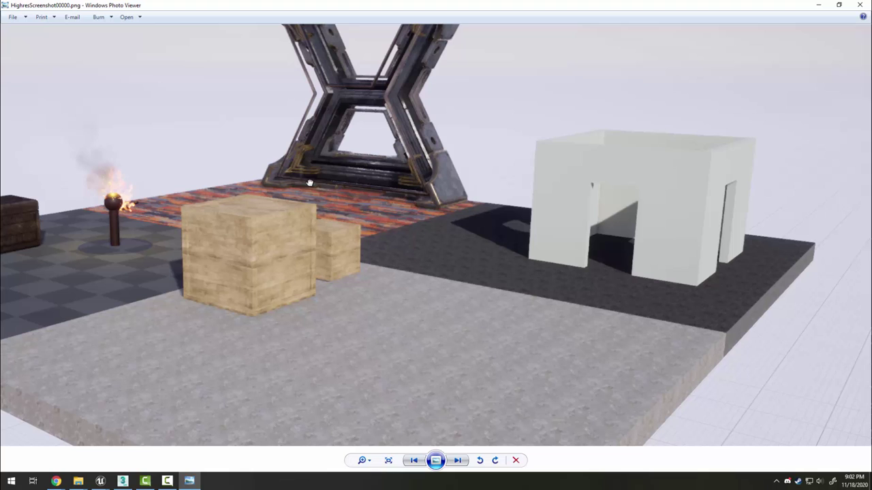
Step: Close Photo Viewer, the screenshots folder and the high-res dialog, and stop the session
{"action": "left_click", "coordinate": [859, 5]}
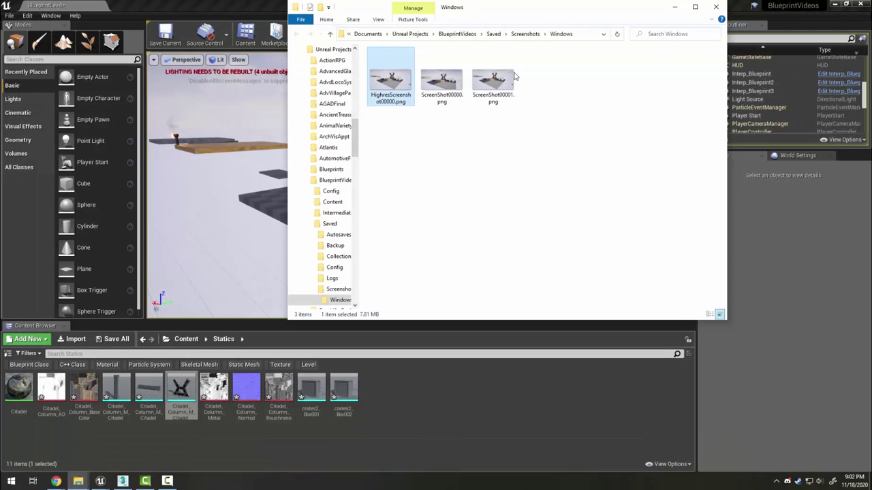
{"action": "left_click", "coordinate": [716, 6]}
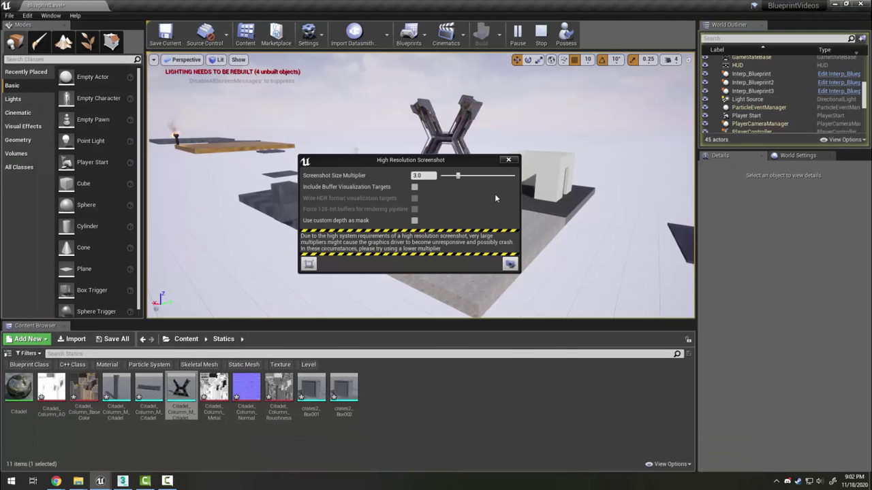
{"action": "left_click", "coordinate": [507, 160]}
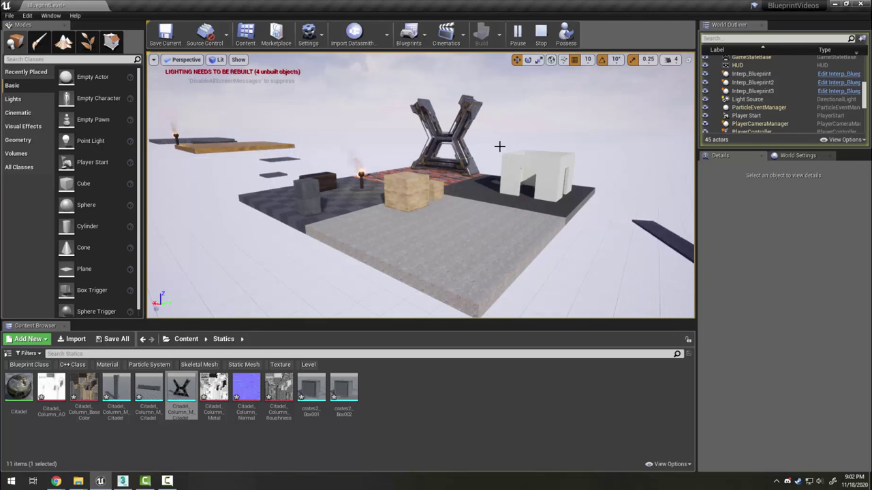
{"action": "left_click", "coordinate": [541, 32]}
Step: Play in the selected viewport, walk toward the fire barrel, exit, and save ScreenShot00003.png
{"action": "left_click", "coordinate": [533, 32]}
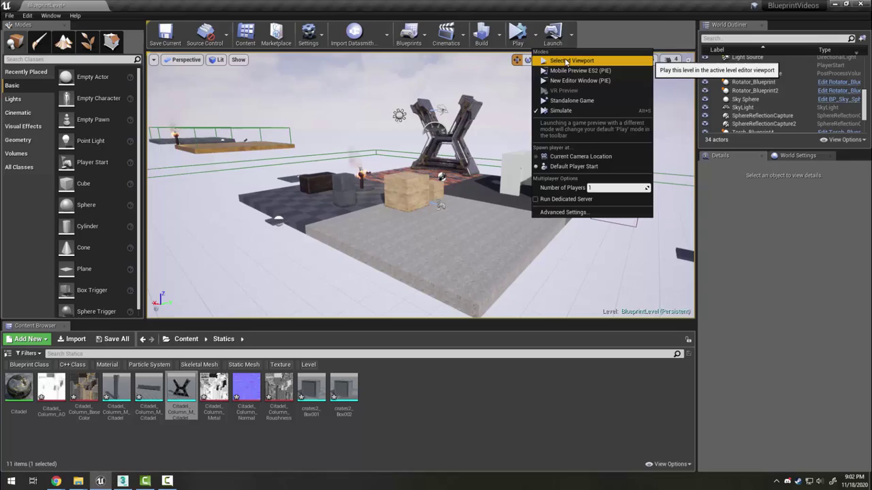
{"action": "left_click", "coordinate": [559, 60]}
{"action": "key", "text": "w"}
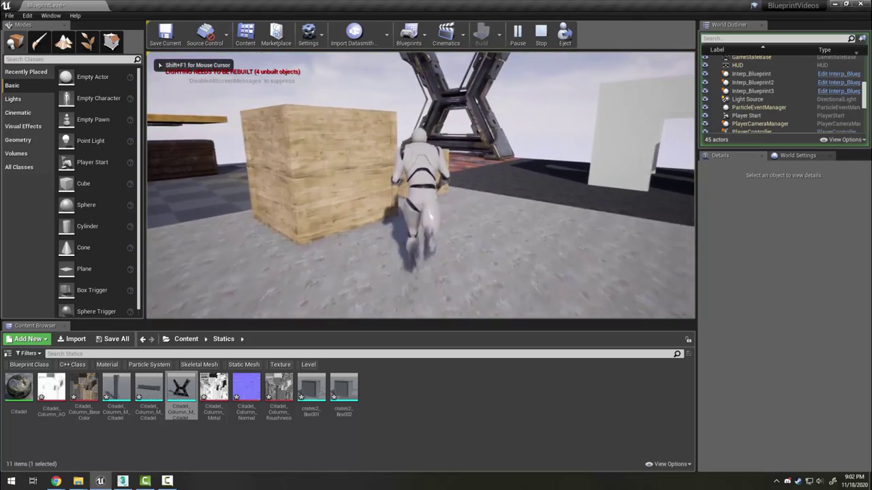
{"action": "key", "text": "a"}
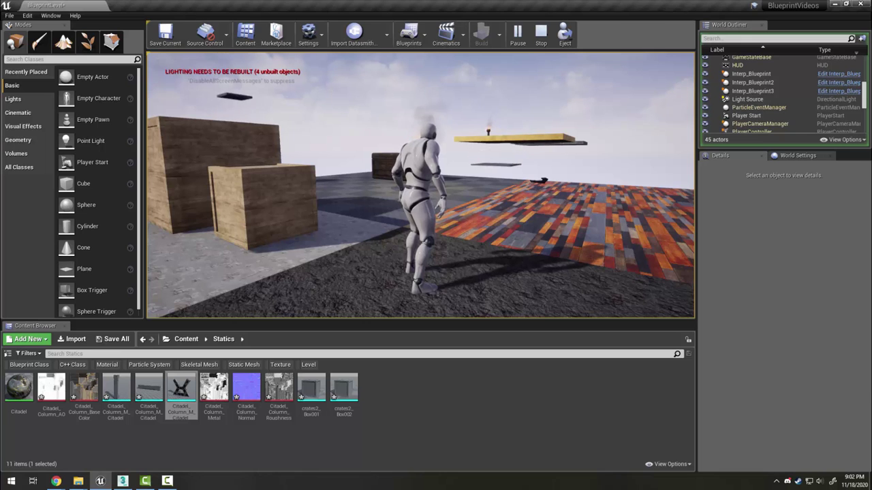
{"action": "key", "text": "w"}
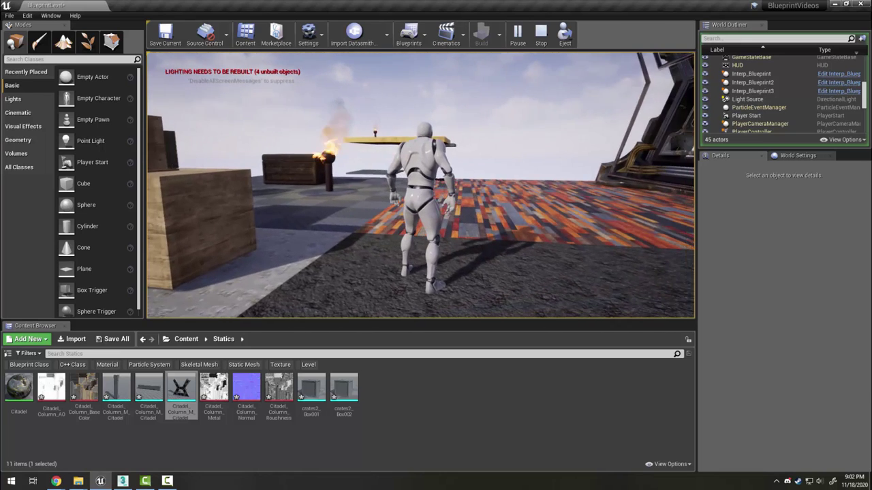
{"action": "key", "text": "Escape"}
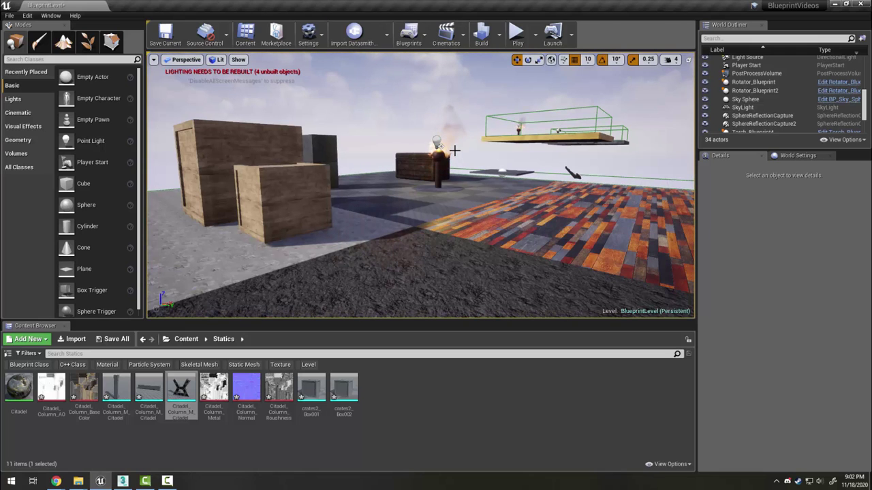
{"action": "key", "text": "F9"}
Step: View ScreenShot00002.png in Windows Photo Viewer from the screenshots folder, then close it
{"action": "left_click", "coordinate": [644, 457]}
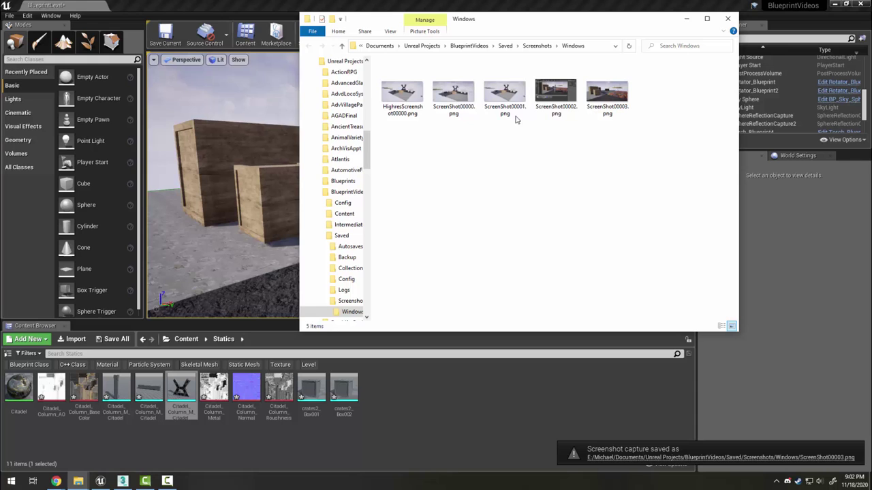
{"action": "double_click", "coordinate": [555, 96]}
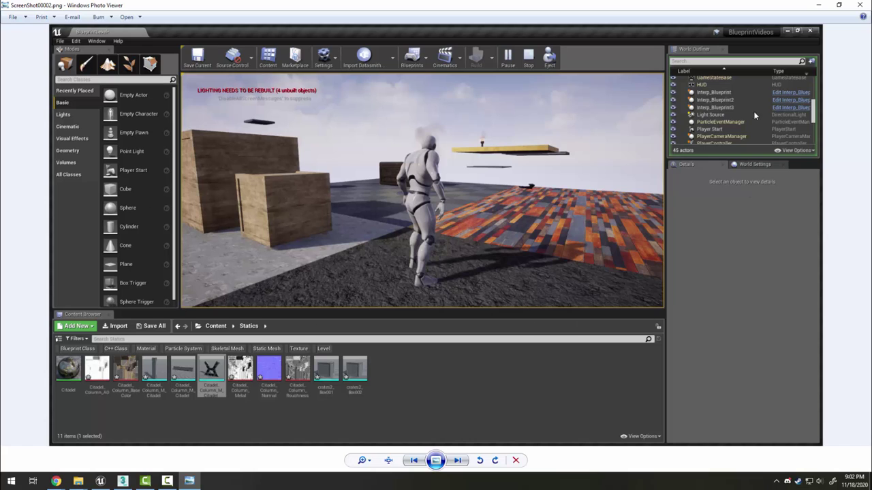
{"action": "left_click", "coordinate": [858, 5]}
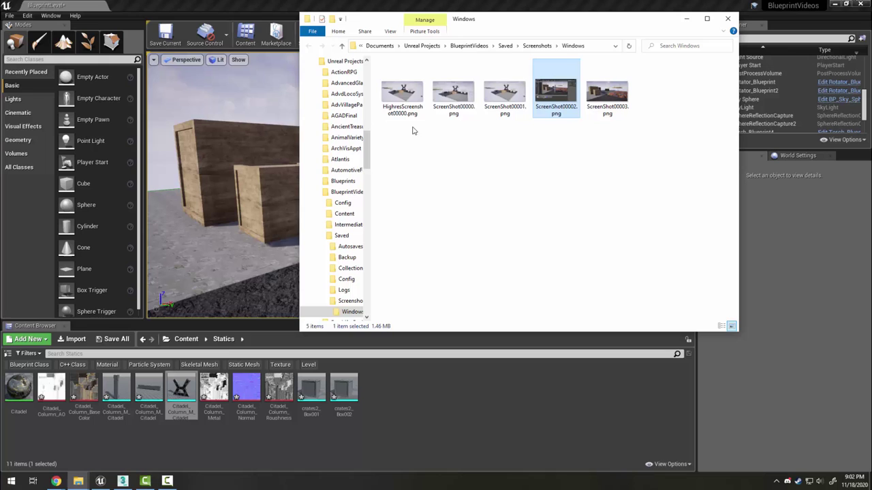
Step: Select four screenshot files, clear the selection, and move the Explorer window down-left
{"action": "left_click_drag", "start_coordinate": [657, 148], "coordinate": [410, 109]}
{"action": "left_click", "coordinate": [409, 128]}
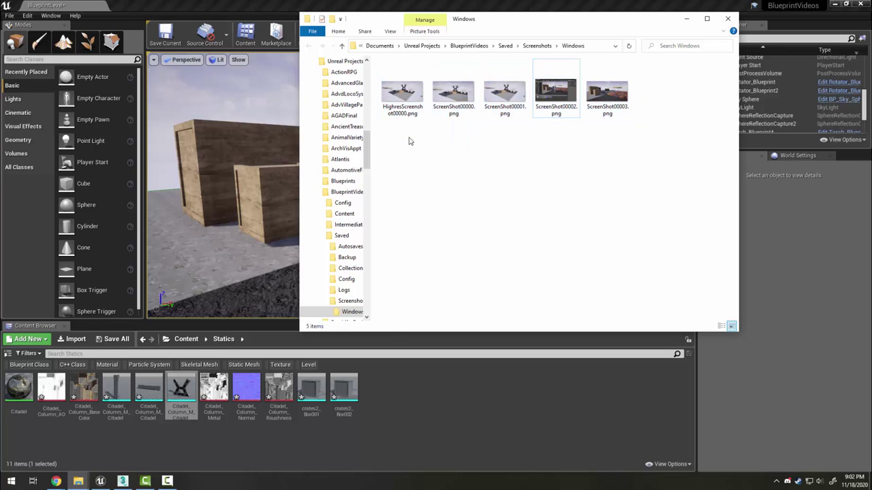
{"action": "left_click_drag", "start_coordinate": [495, 20], "coordinate": [446, 89]}
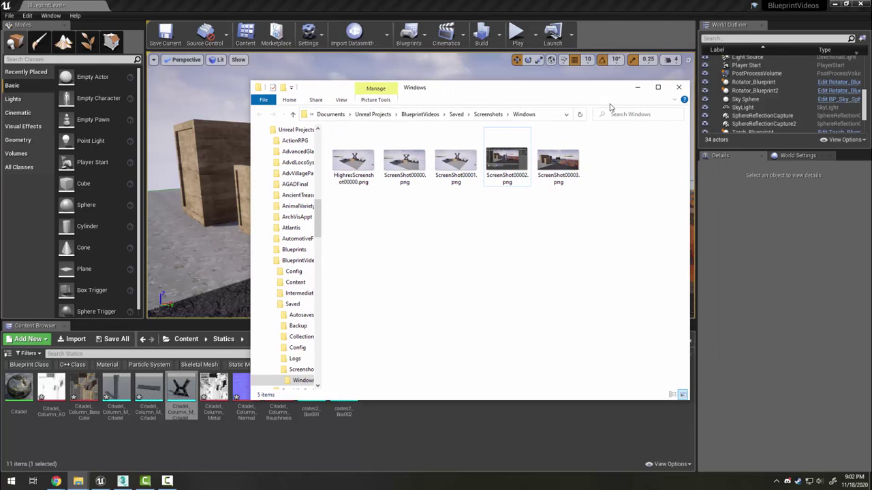